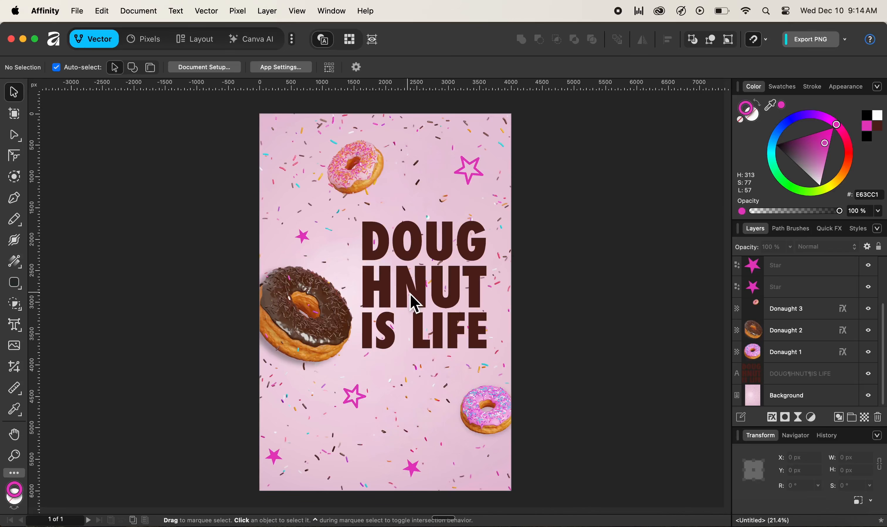
- Select the DOUG HNUT IS LIFE title and enlarge it proportionally to about 2114 × 2178 px
click(413, 286)
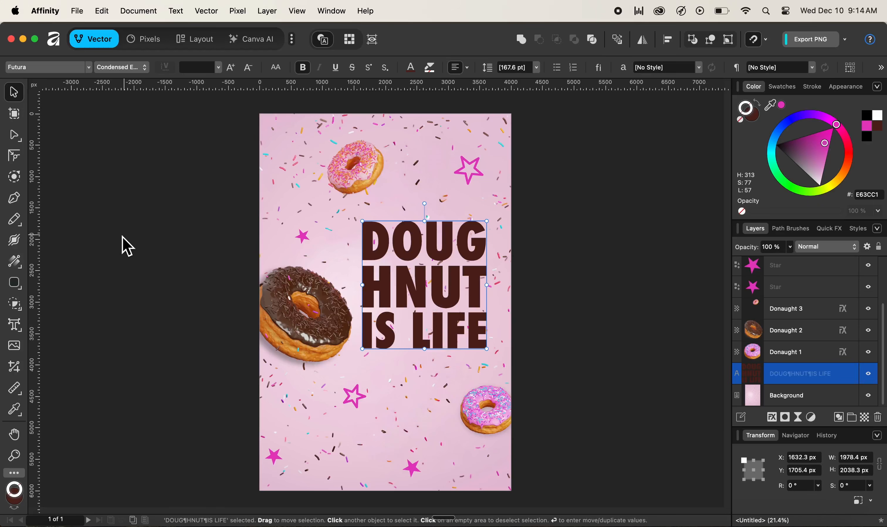
click(15, 220)
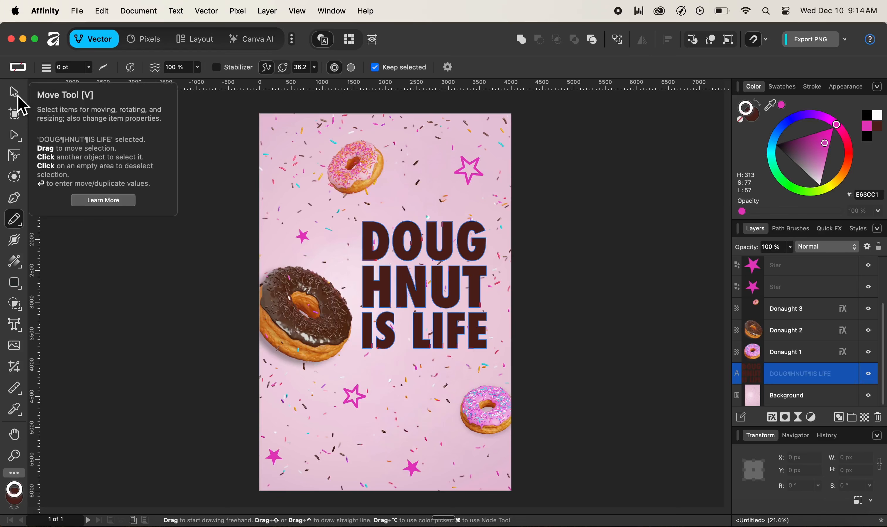
click(15, 94)
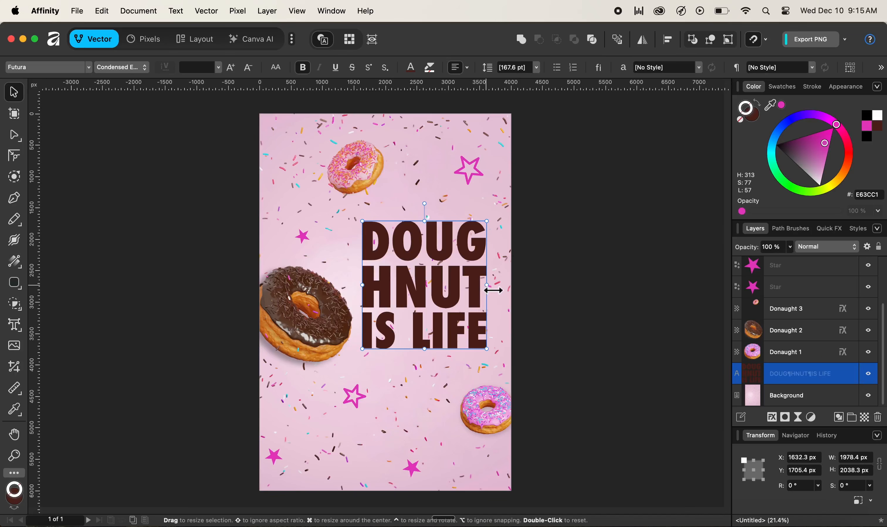
mouse_move(493, 290)
mouse_down()
mouse_move(396, 294)
mouse_move(501, 288)
mouse_up()
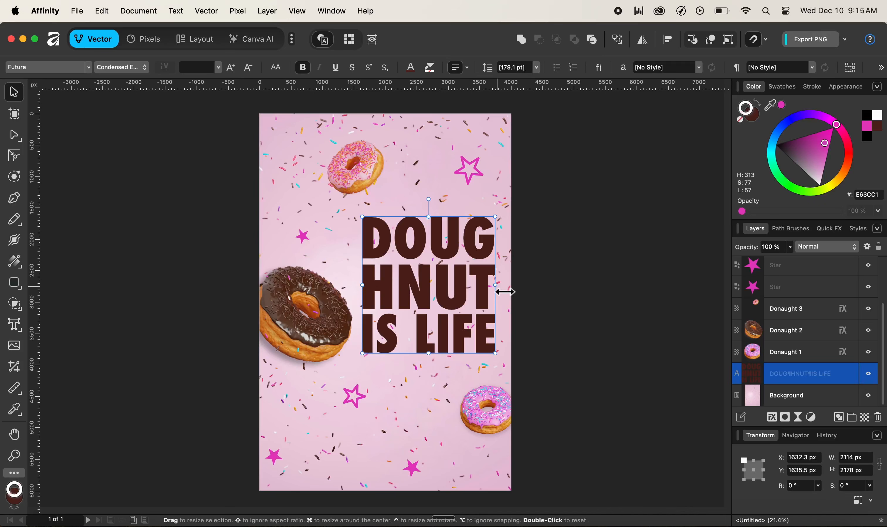
- Try squeezing only the title's width to about 787 px, and undo the distortion
drag(505, 293, 421, 295)
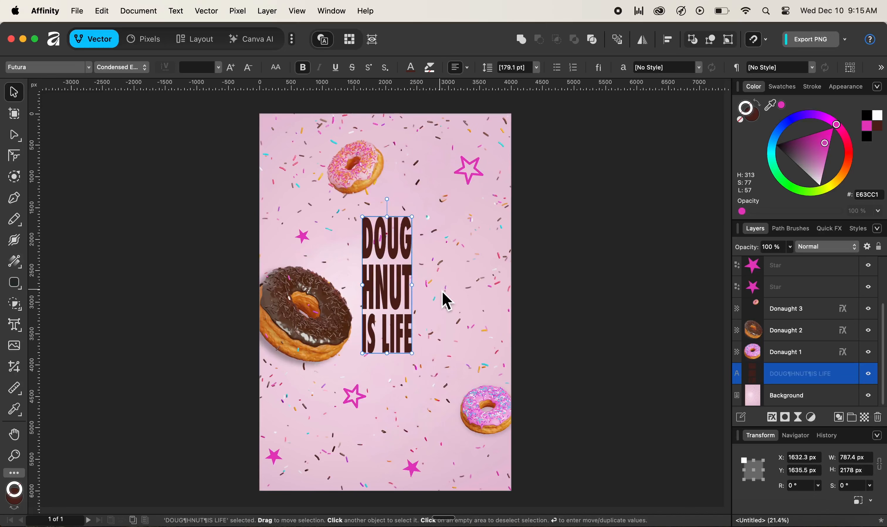
key(super+z)
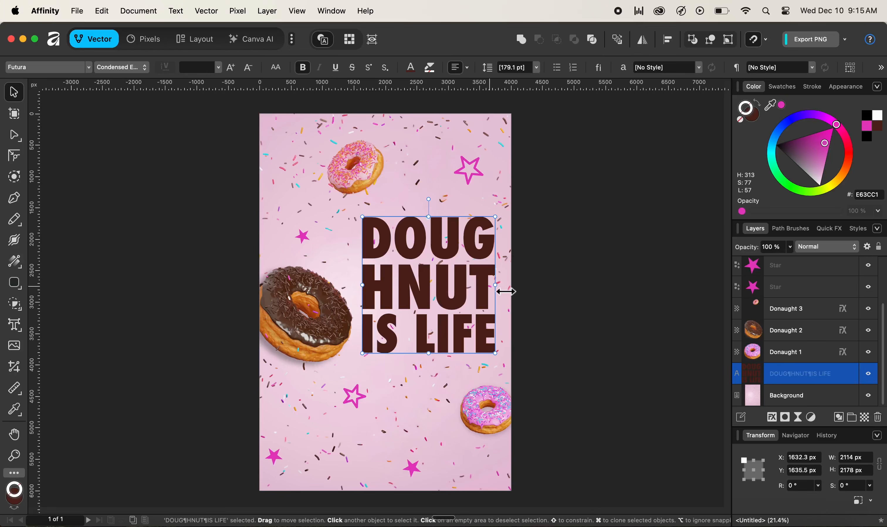
- Resize the title proportionally, including around its centre, to about 2020 × 2081 px
mouse_move(504, 290)
mouse_down()
mouse_move(451, 294)
mouse_move(501, 291)
mouse_up()
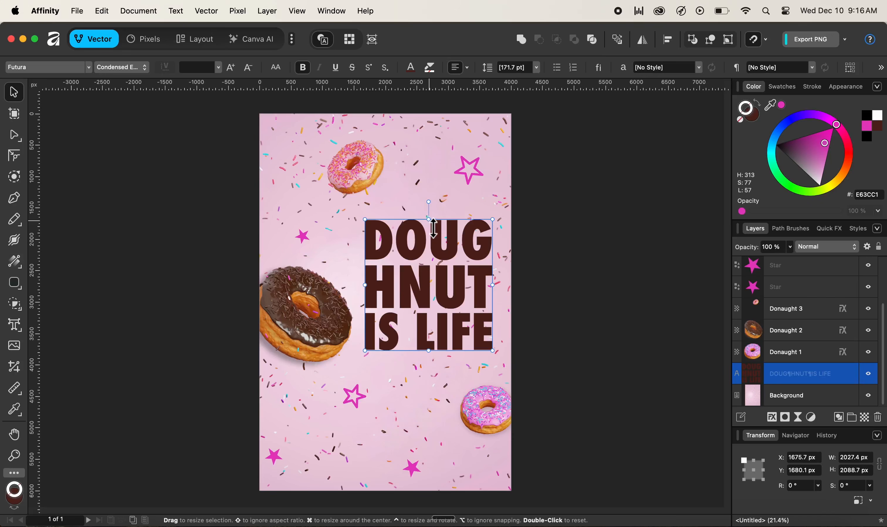
mouse_move(433, 230)
mouse_down()
mouse_move(432, 310)
mouse_move(431, 226)
mouse_up()
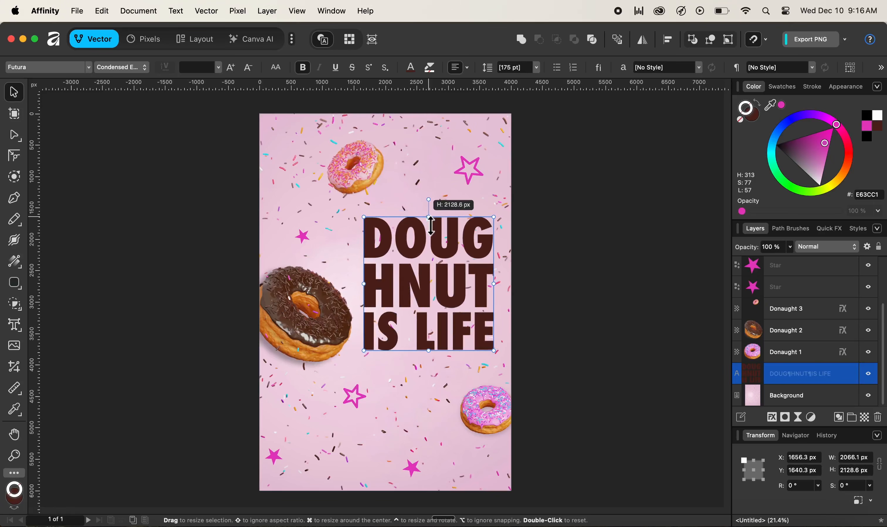
drag(430, 226, 431, 225)
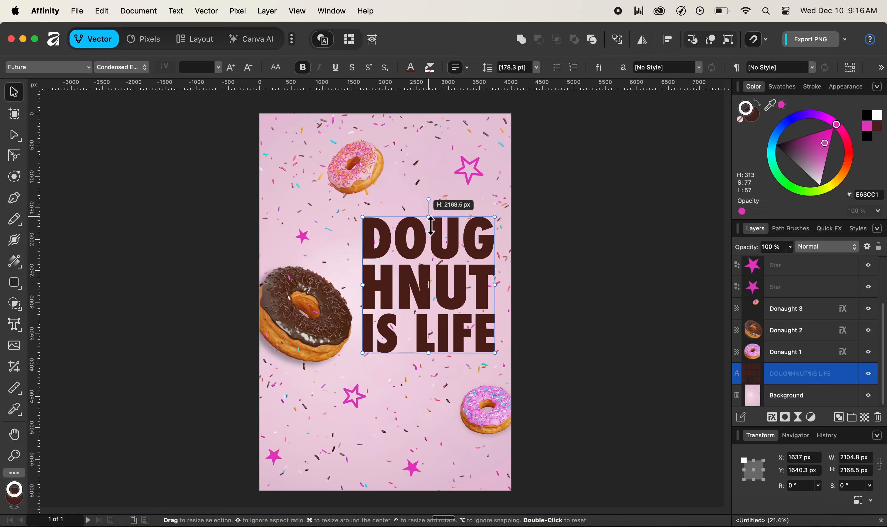
drag(430, 226, 449, 228)
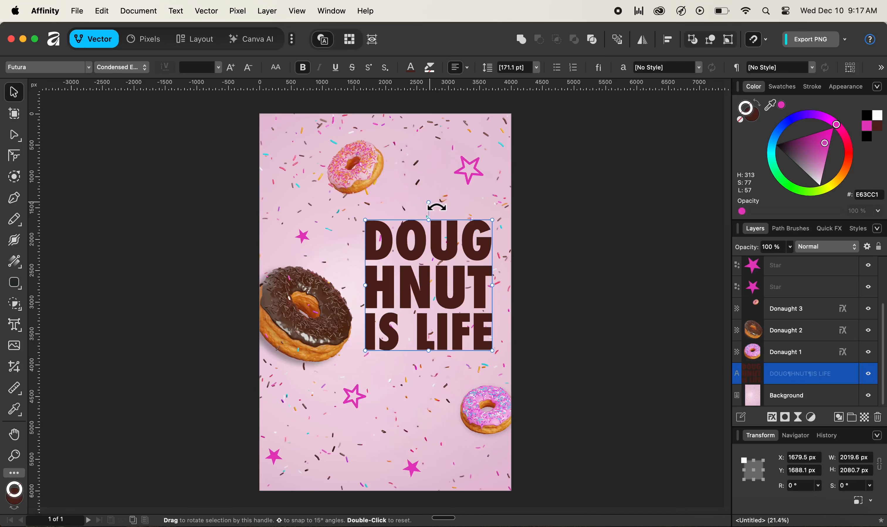
- Try rotating the title from its top handle and its upper-right corner, returning it to 0°
mouse_move(436, 207)
mouse_down()
mouse_move(480, 237)
mouse_move(501, 311)
mouse_move(459, 374)
mouse_move(376, 364)
mouse_move(347, 322)
mouse_move(356, 260)
mouse_move(413, 220)
mouse_move(447, 217)
mouse_move(481, 234)
mouse_move(508, 311)
mouse_move(471, 340)
mouse_move(390, 337)
mouse_move(355, 274)
mouse_move(381, 224)
mouse_move(431, 208)
mouse_up()
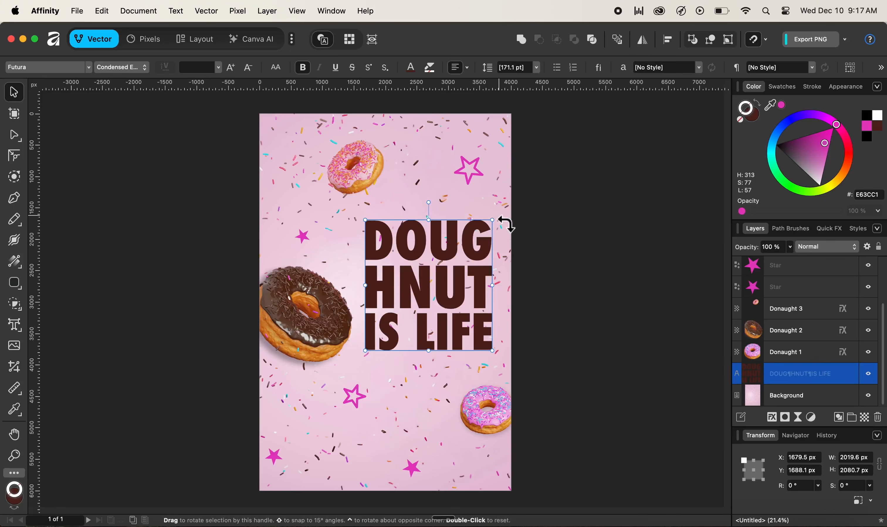
mouse_move(505, 224)
mouse_down()
mouse_move(518, 329)
mouse_move(502, 344)
mouse_move(477, 359)
mouse_move(437, 359)
mouse_move(376, 336)
mouse_move(368, 283)
mouse_move(375, 248)
mouse_move(391, 233)
mouse_move(440, 221)
mouse_move(498, 227)
mouse_up()
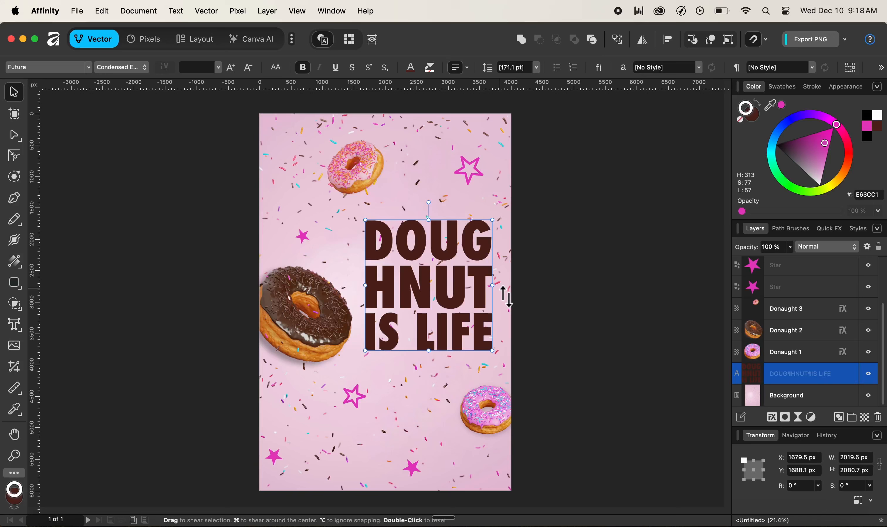
- Try shearing the title vertically by about 19.8° and horizontally by about -15.9°, removing each shear
drag(506, 297, 507, 328)
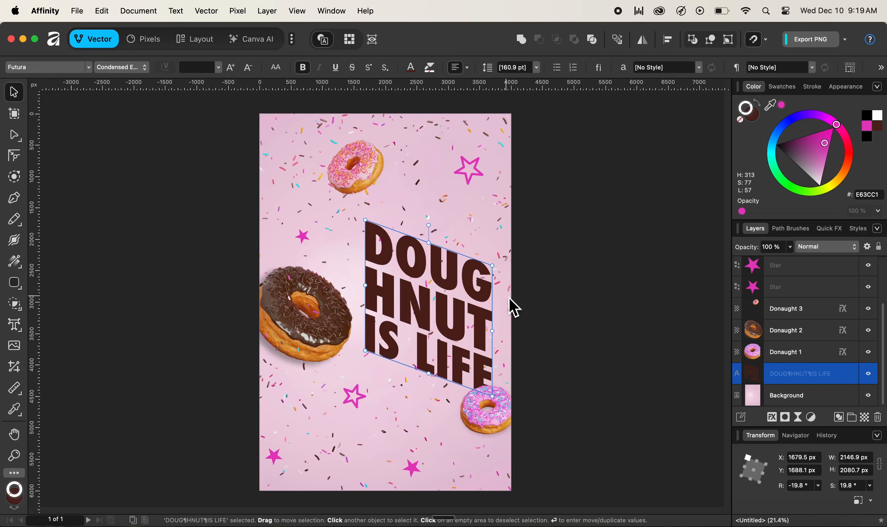
key(super+z)
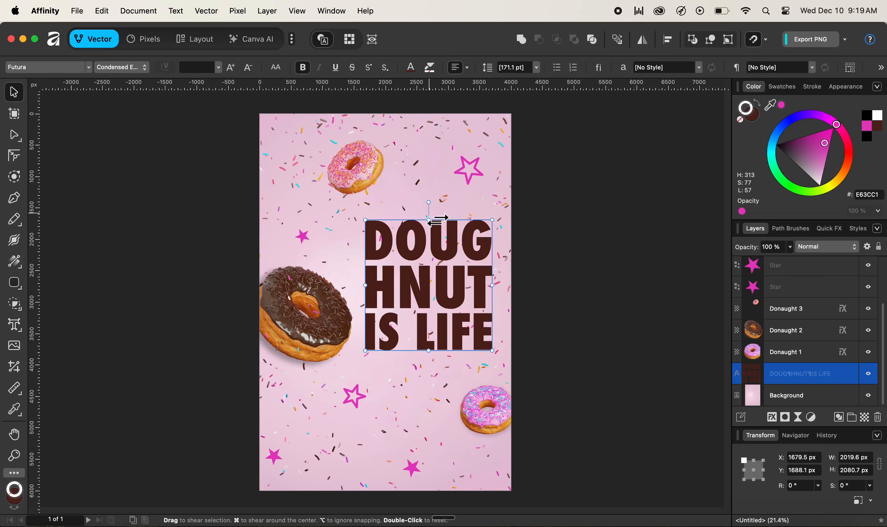
drag(438, 220, 475, 220)
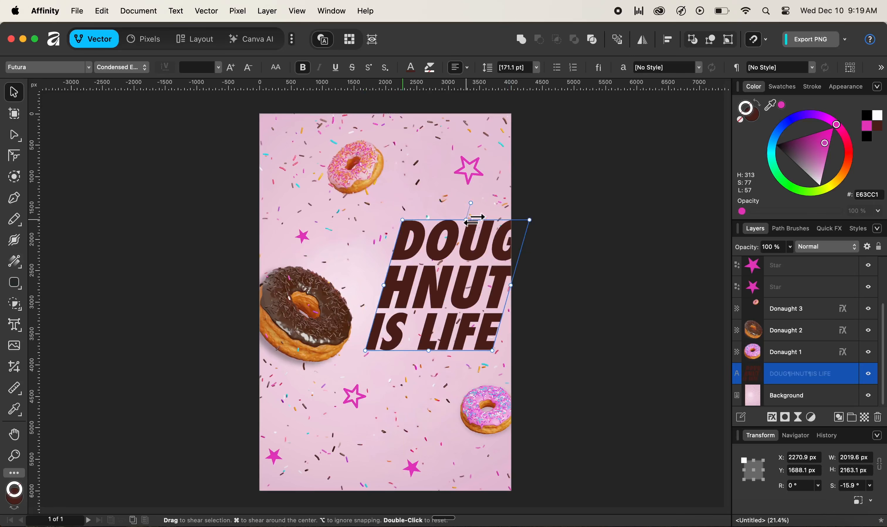
double_click(473, 219)
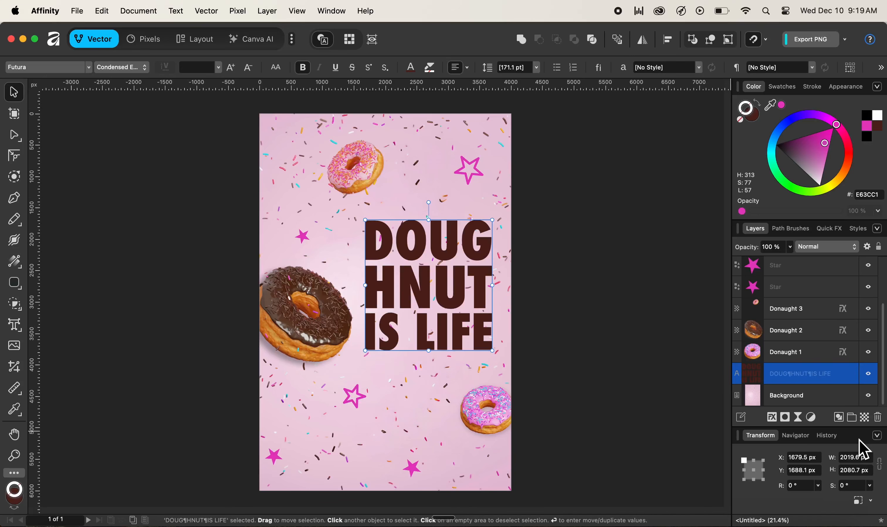
- Detach the Transform panel and float it beside the artwork
drag(859, 440, 649, 197)
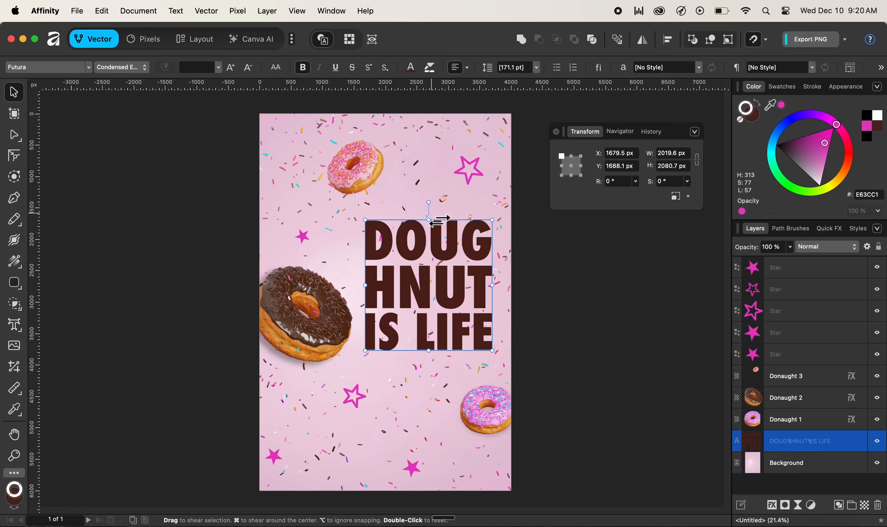
- Shear the title horizontally to about -26.2°, reset its shear to 0°, and move it back to about X 1680.5 px
drag(439, 220, 506, 221)
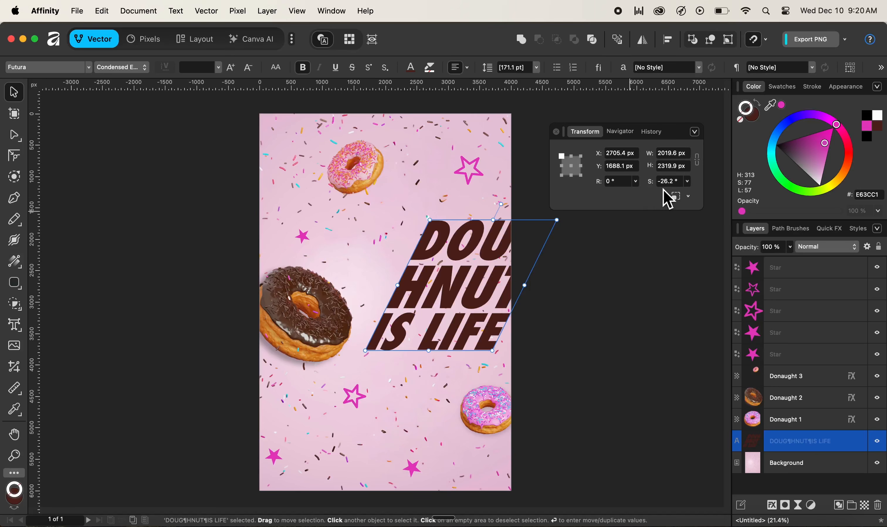
click(670, 181)
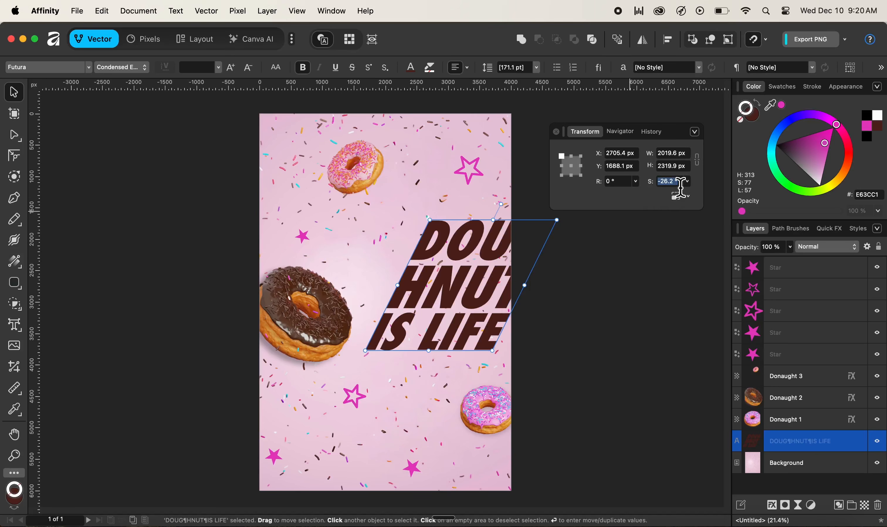
text(0)
key(Return)
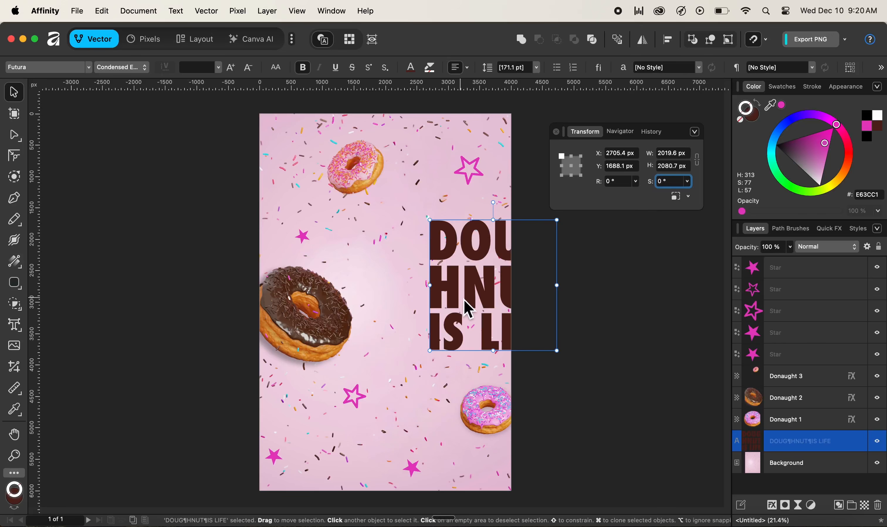
click(483, 298)
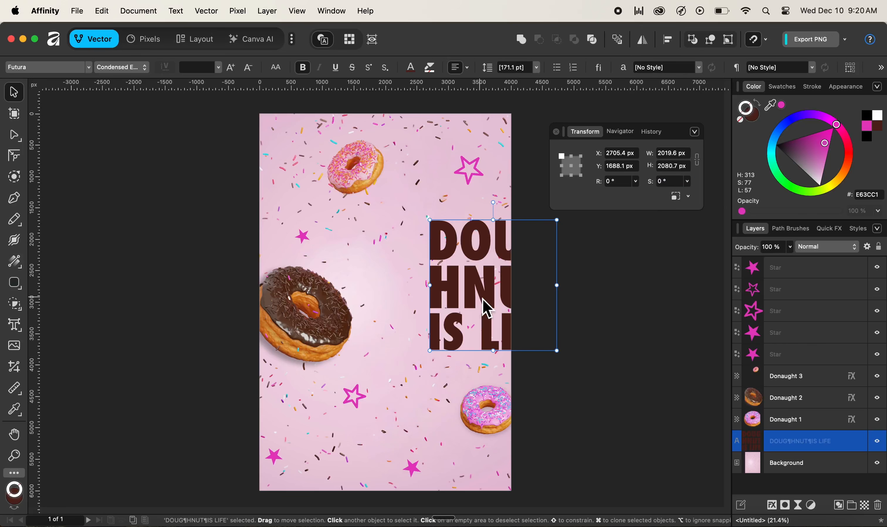
drag(482, 298, 419, 300)
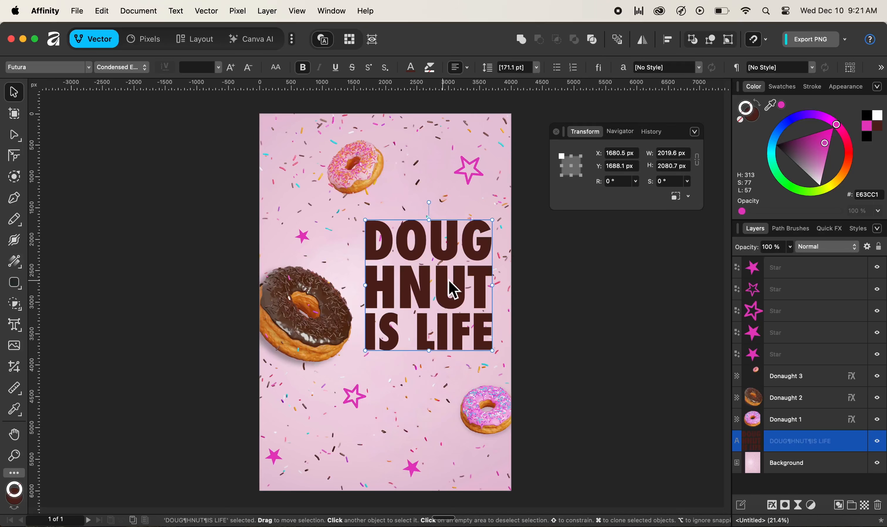
- Rotate the title 30° around its bottom-centre reference point, and set its rotation back to 0°
click(572, 176)
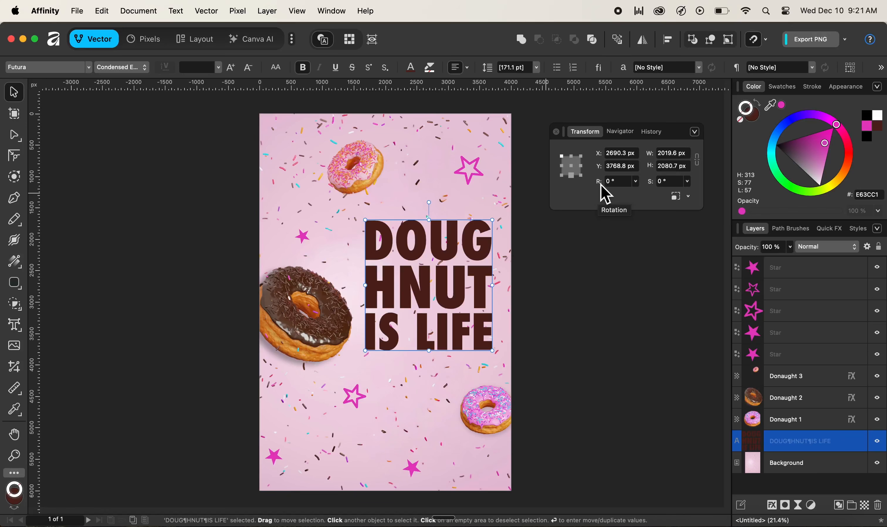
drag(600, 184, 407, 184)
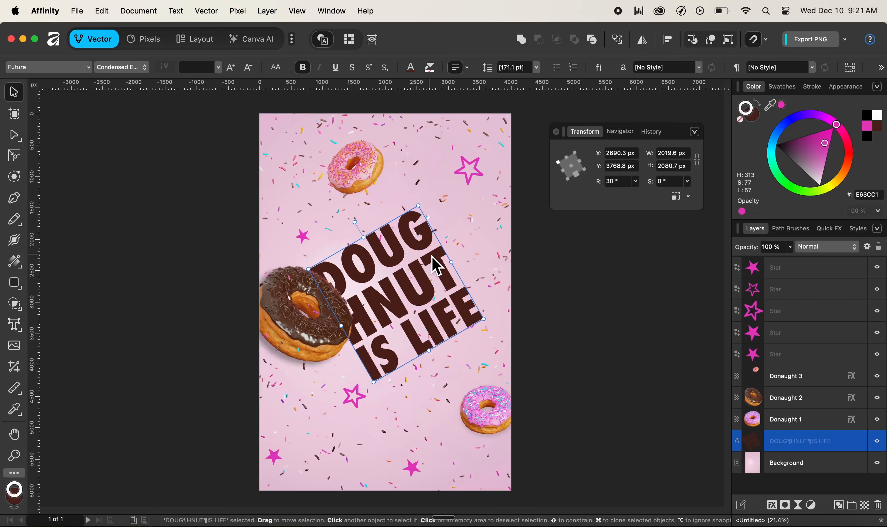
click(623, 184)
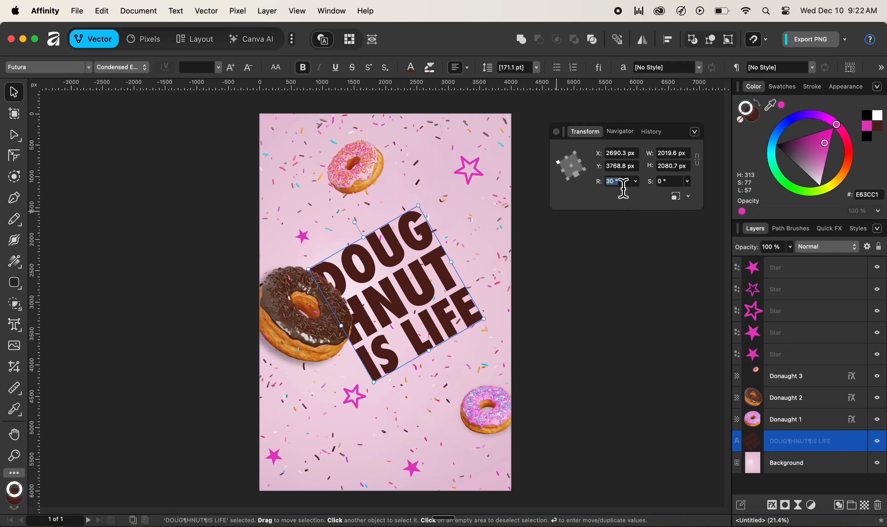
text(0)
key(Return)
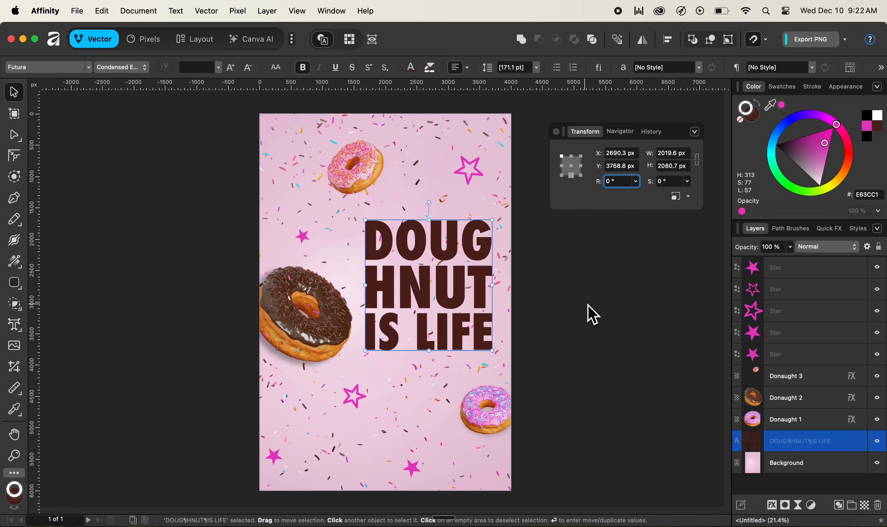
- Try rotating the title around its centre reference point, and set its rotation back to 0°
click(571, 166)
drag(600, 184, 811, 179)
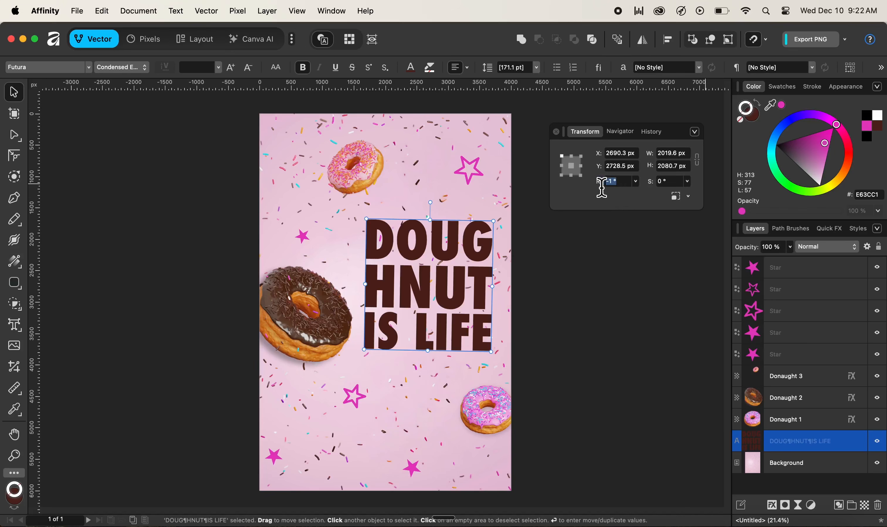
text(0)
key(Return)
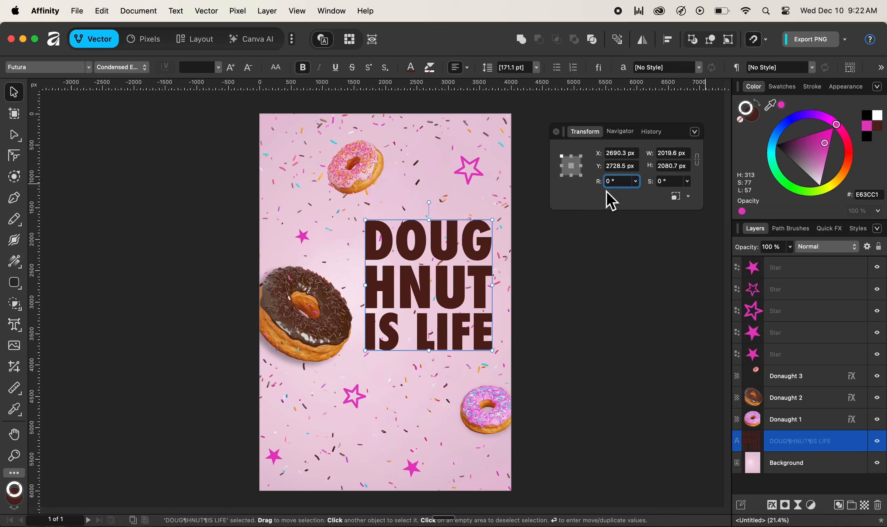
- Try shearing the title -33° from its bottom-left reference point, undo it, and restore the top-left reference point
click(563, 177)
drag(652, 188, 636, 190)
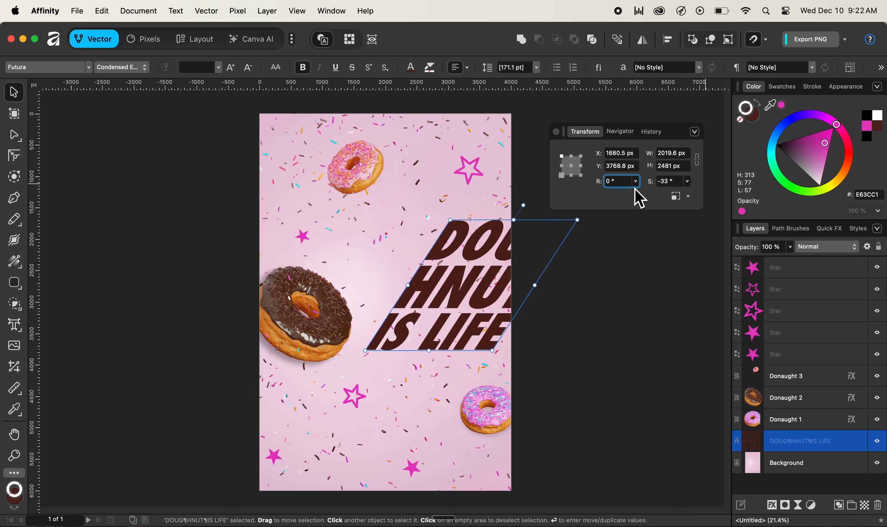
key(super+z)
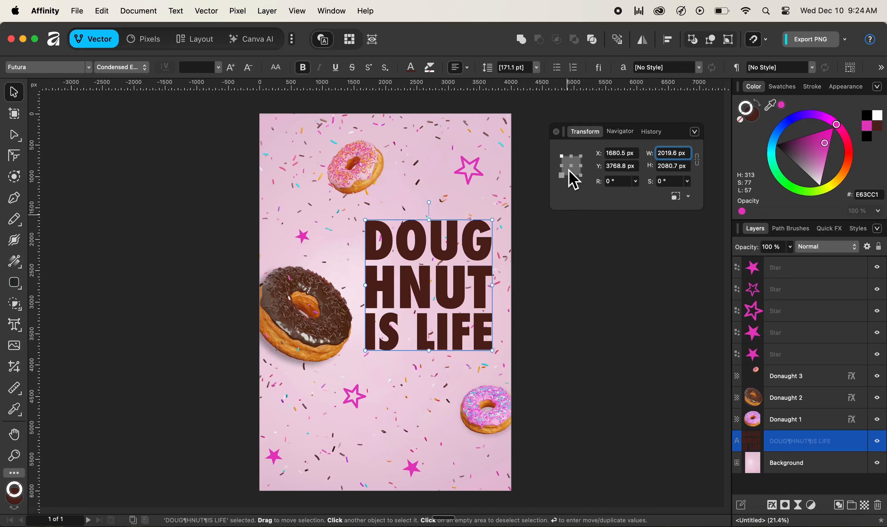
click(561, 156)
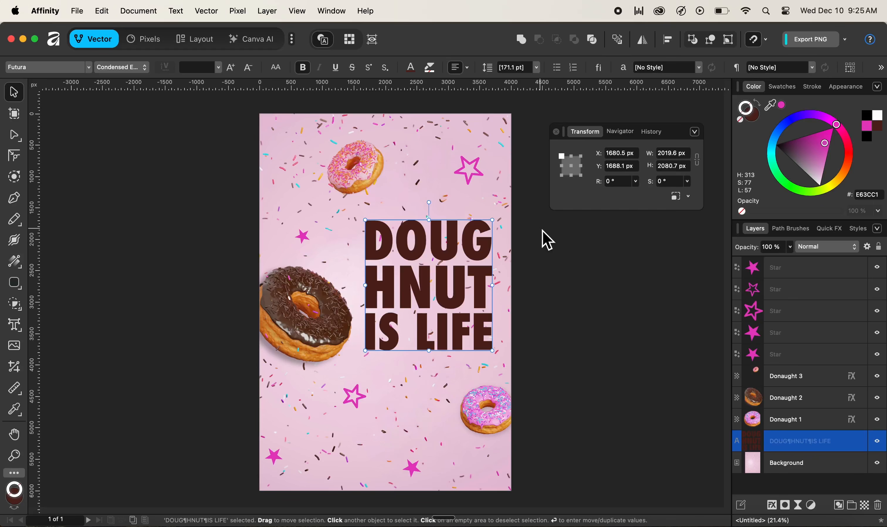
- Select all three donuts together and scale them down proportionally to about 4000 × 4866 px overall
click(502, 431)
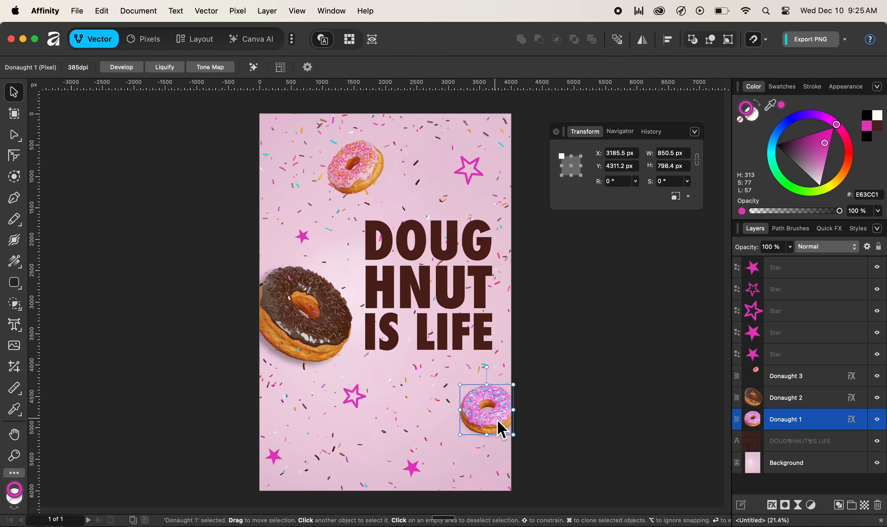
shift+click(323, 348)
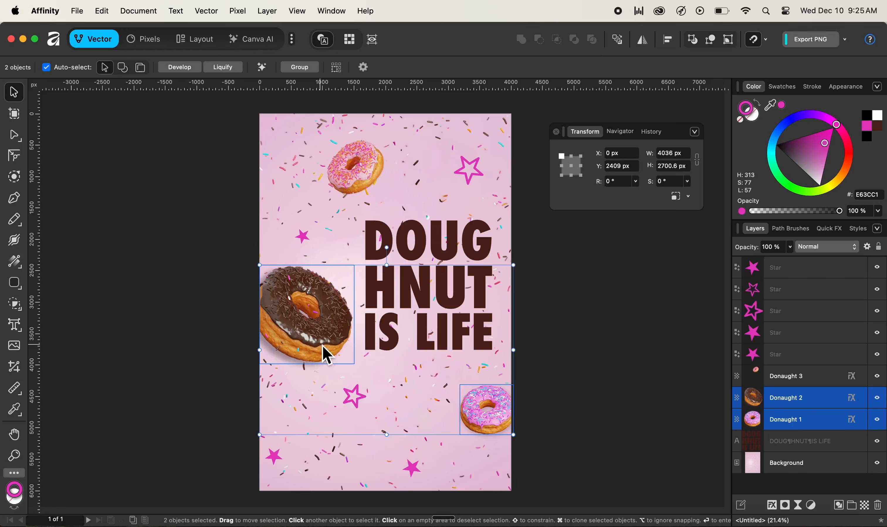
shift+click(351, 180)
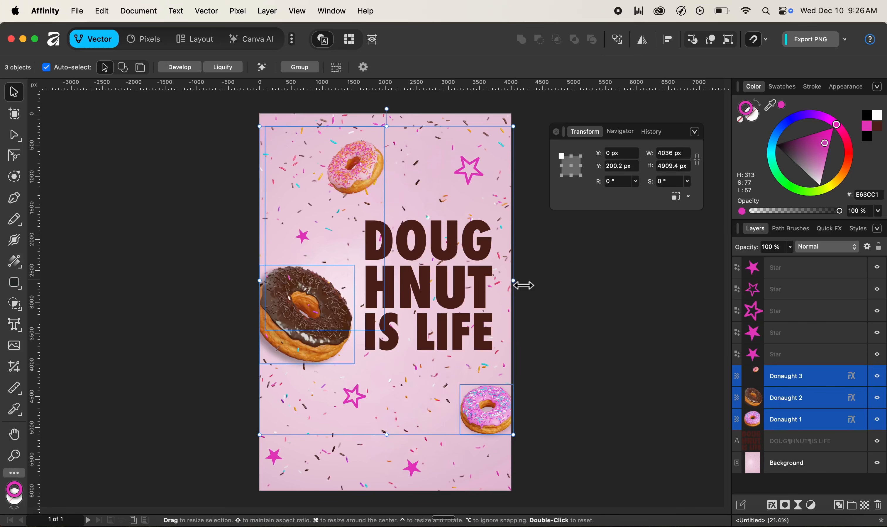
mouse_move(522, 286)
mouse_down()
mouse_move(402, 294)
mouse_move(518, 293)
mouse_up()
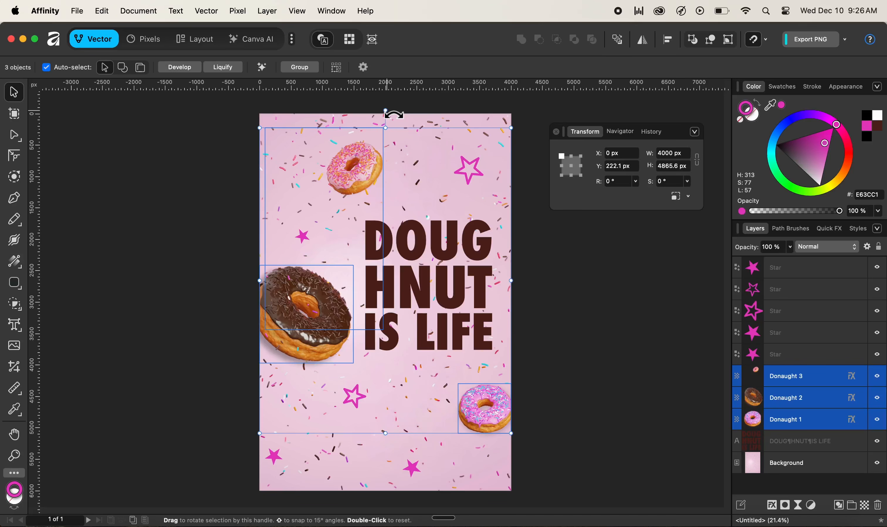
- Try rotating and shearing the three selected donuts as one combined selection, undoing each transformation
drag(393, 114, 565, 218)
key(super+z)
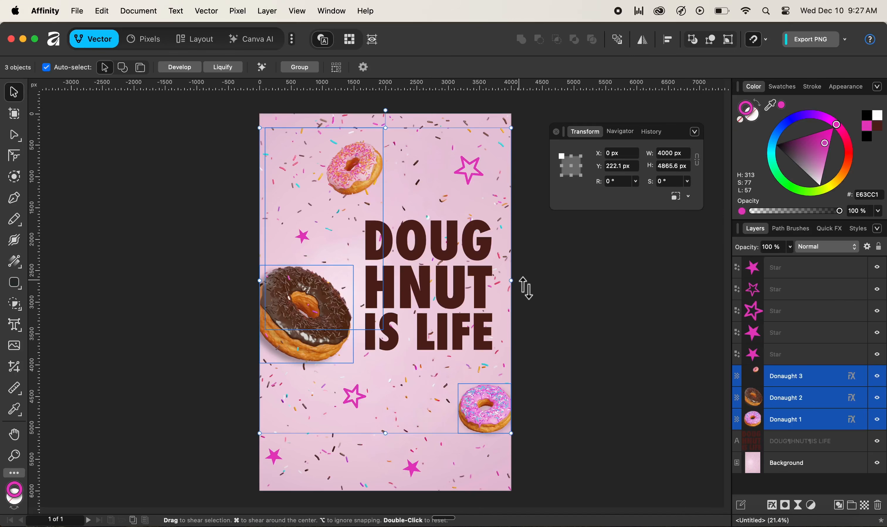
drag(526, 288, 534, 334)
key(super+z)
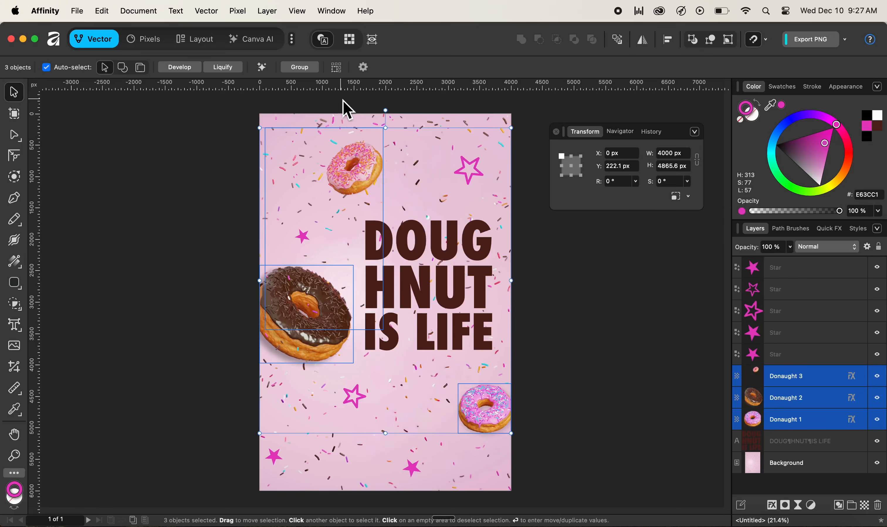
- Turn on separate transforms for the three selected donuts, try rotating and shearing them individually, and undo the trial changes
click(338, 71)
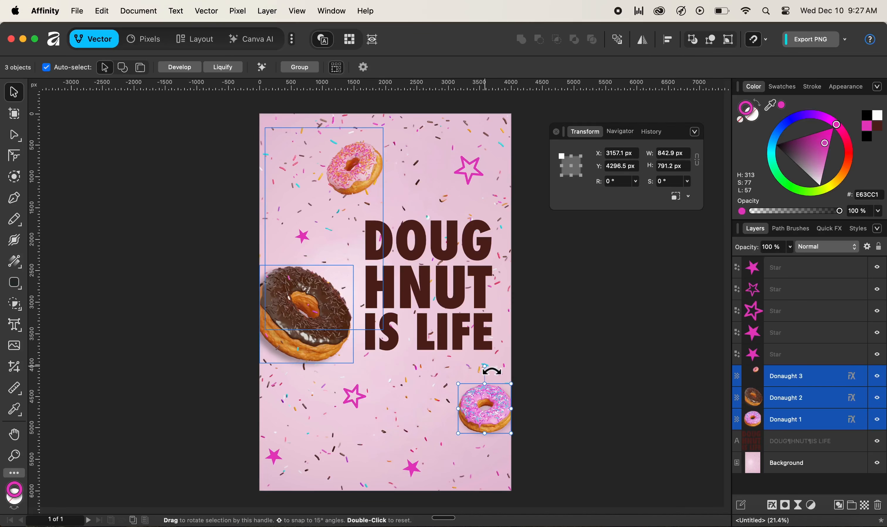
mouse_move(491, 371)
mouse_down()
mouse_move(452, 403)
mouse_move(465, 374)
mouse_move(489, 367)
mouse_up()
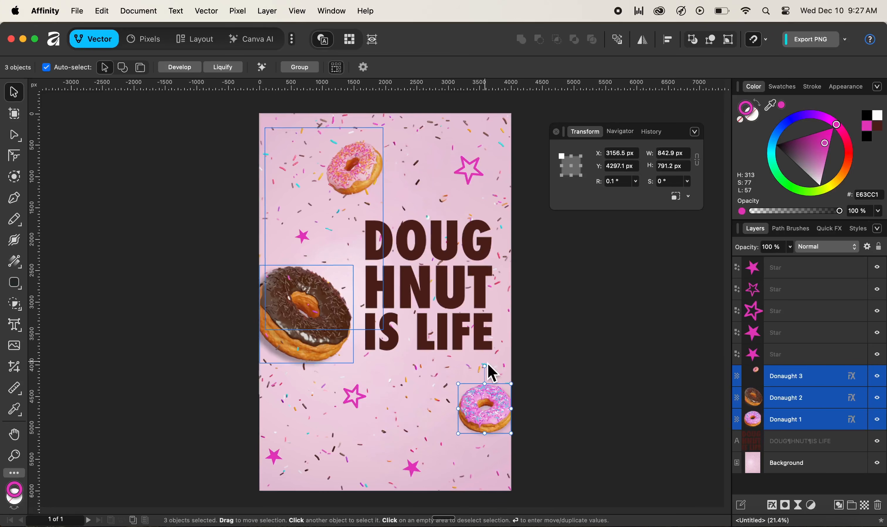
drag(521, 413, 520, 416)
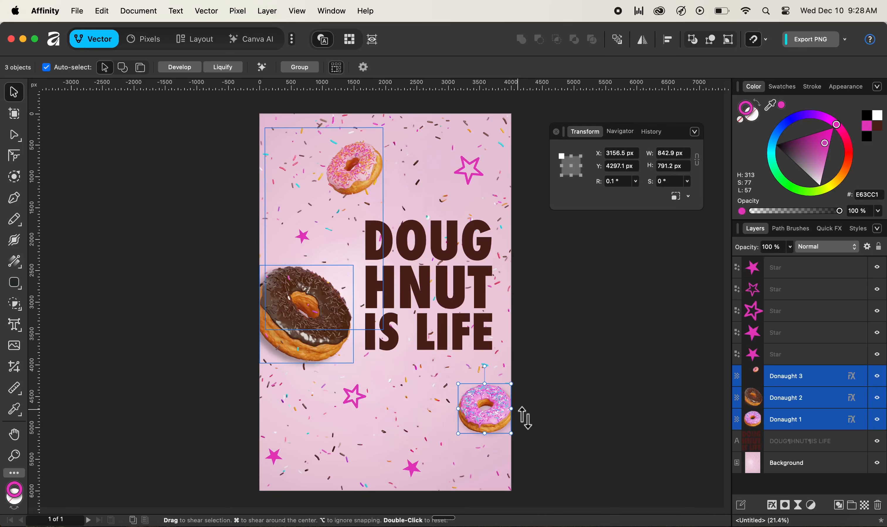
mouse_move(524, 418)
mouse_down()
mouse_move(526, 405)
mouse_move(525, 420)
mouse_up()
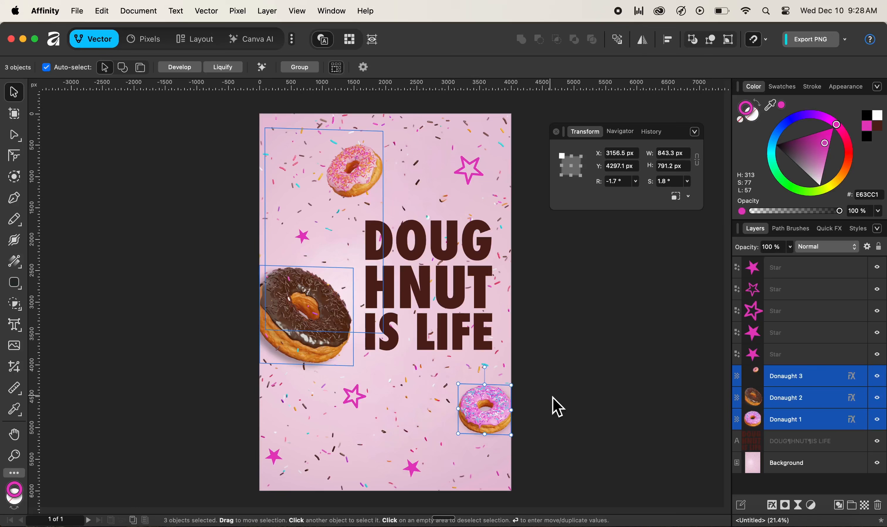
key(super+z)
key(super+z)
key(super+z)
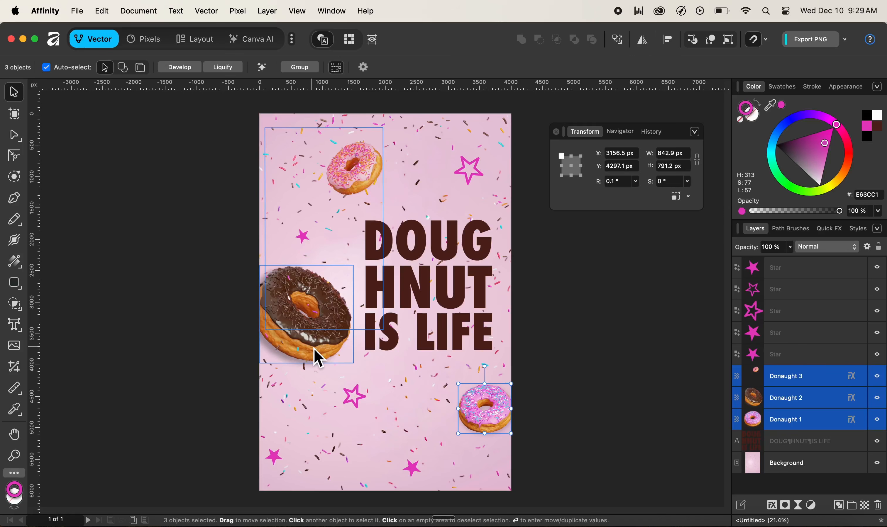
- Make the chocolate donut the key object, try resizing the donuts individually, scale them back, and clear the selection
click(298, 348)
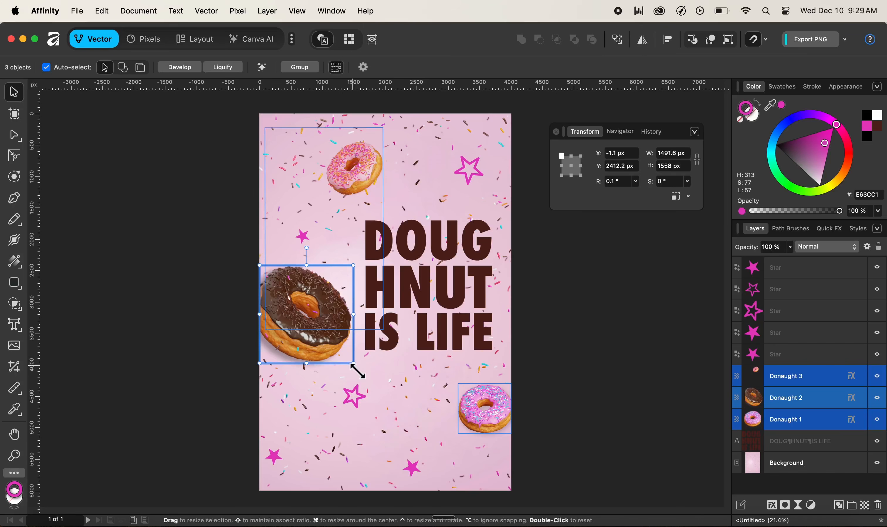
drag(353, 363, 368, 376)
mouse_move(359, 370)
mouse_down()
mouse_move(342, 358)
mouse_move(333, 364)
mouse_move(342, 377)
mouse_move(362, 372)
mouse_move(363, 357)
mouse_move(353, 364)
mouse_up()
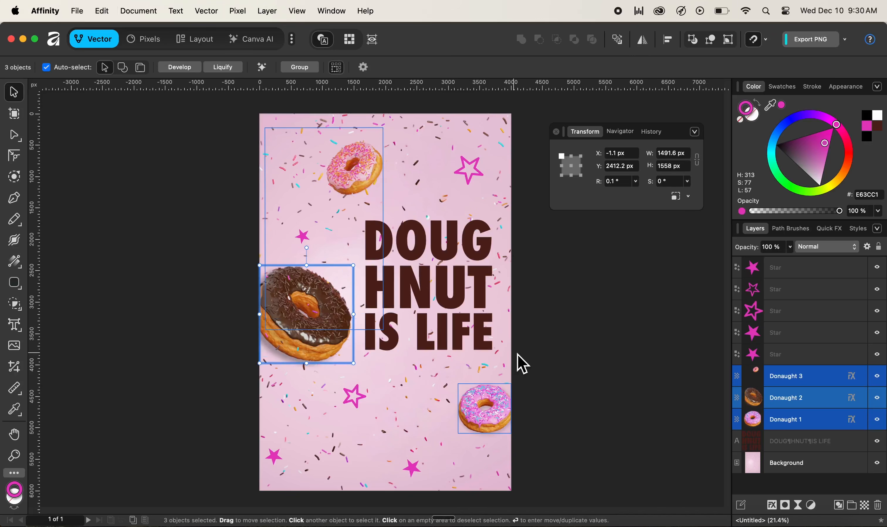
click(570, 354)
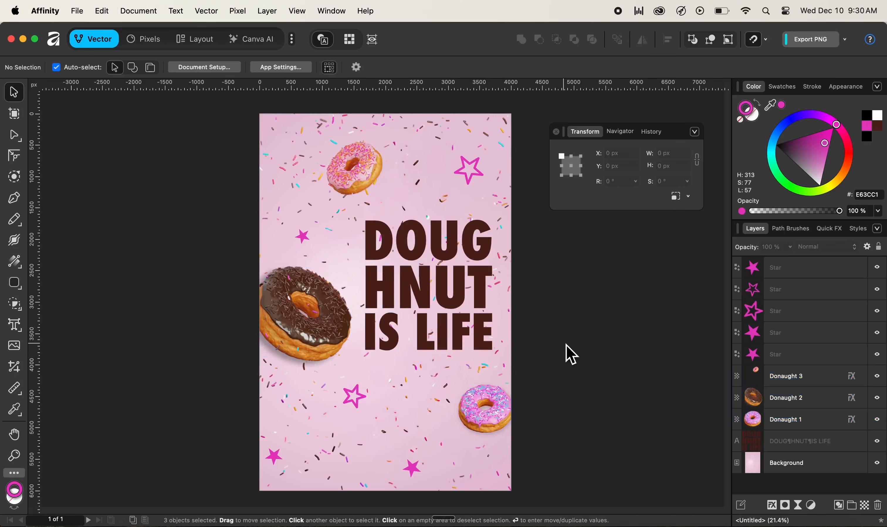
- Try enlarging the outlined star below the chocolate donut to about 1581 px, and bring it back to 368.7 px
click(360, 404)
scroll(359, 405, up, 5)
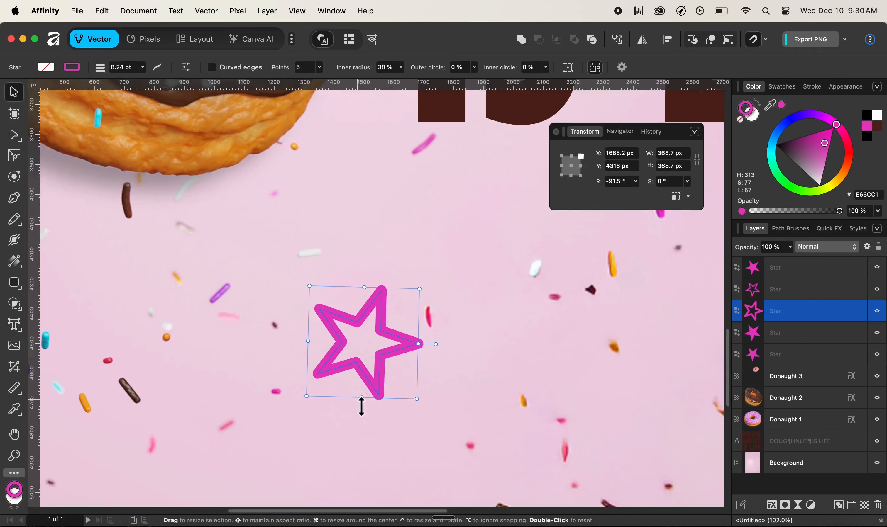
scroll(362, 396, down, 1)
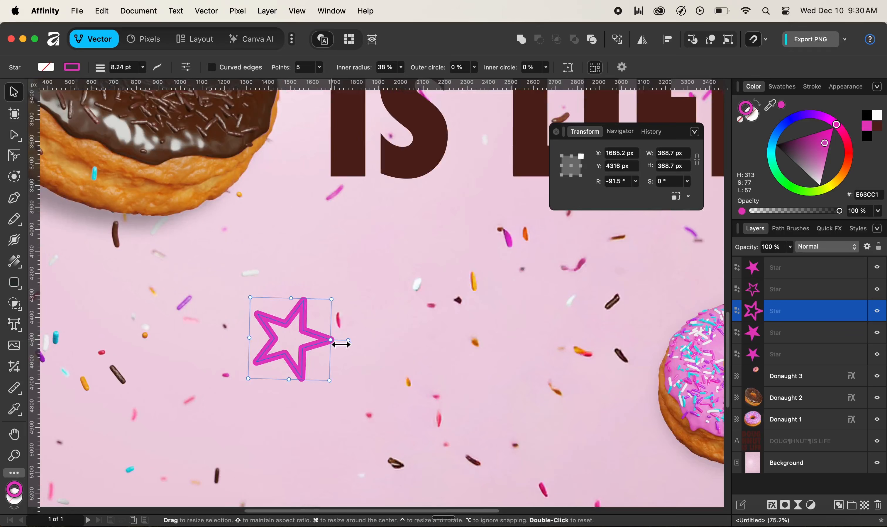
drag(341, 345, 605, 346)
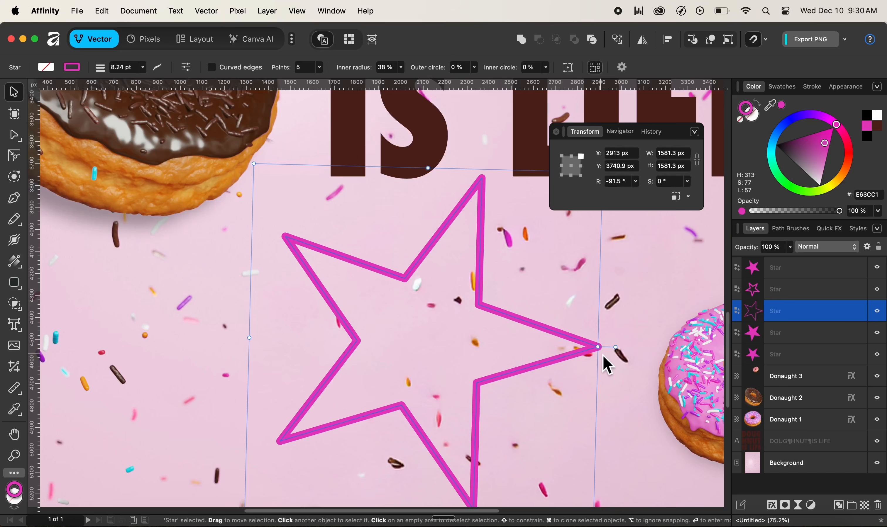
drag(590, 358, 309, 356)
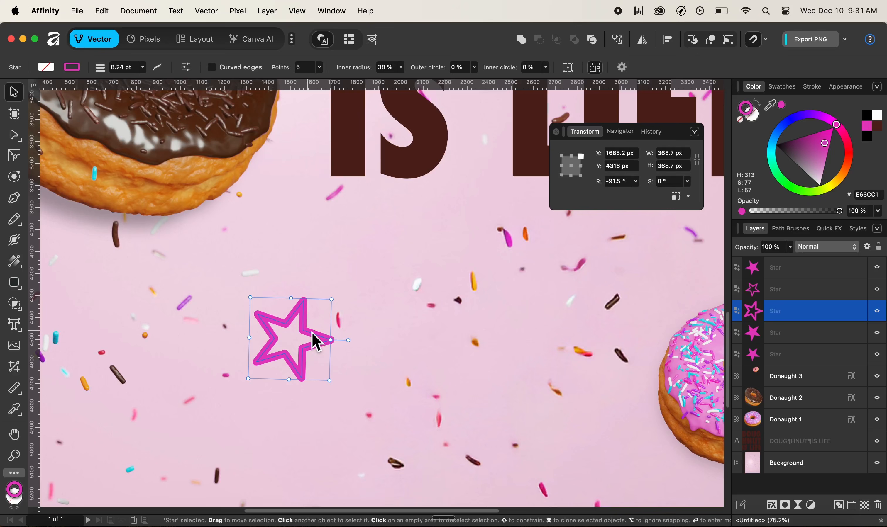
- Turn on Scale Override and review its options for line weights, shape corners, layer effect radii and text frame contents
click(677, 201)
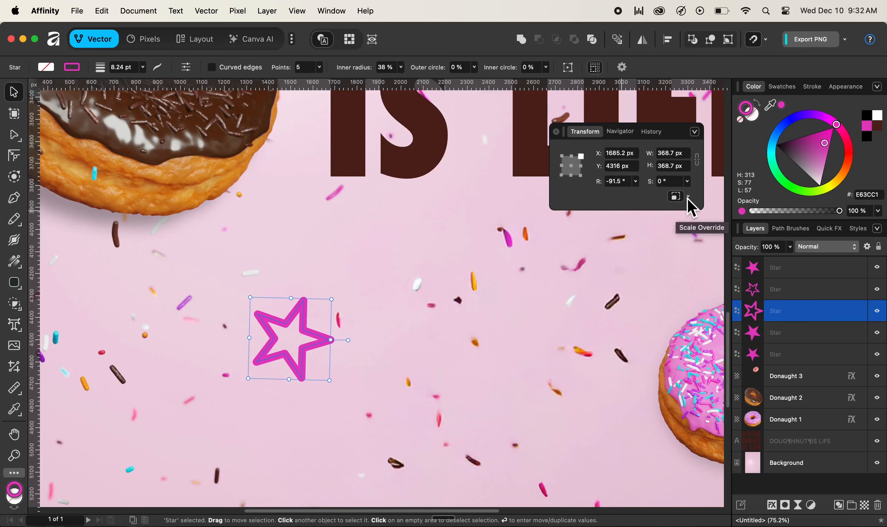
click(689, 197)
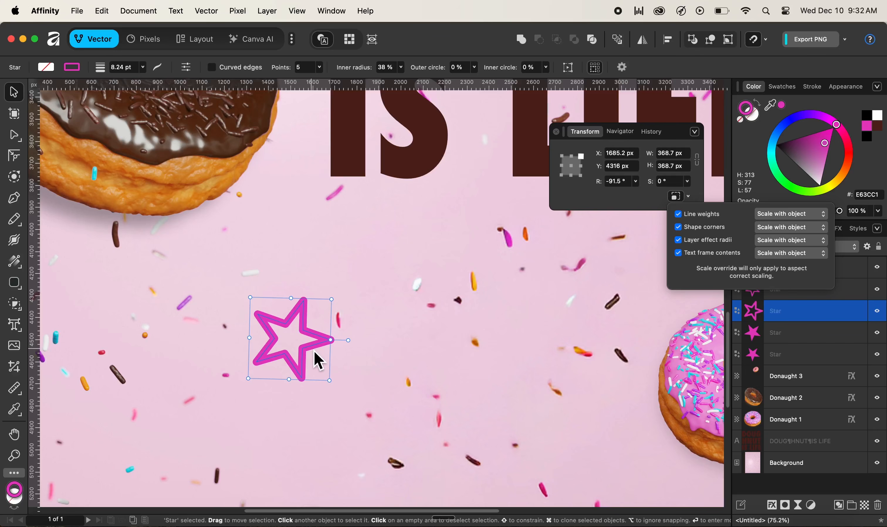
click(592, 212)
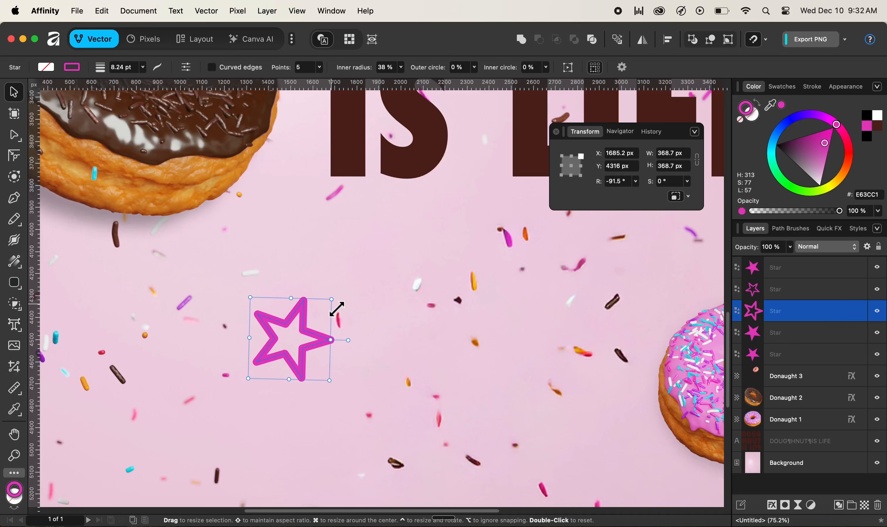
- Try enlarging the outlined star to about 1349 px with its stroke scaling along, undo it, and deselect the star
mouse_move(337, 308)
mouse_down()
mouse_move(386, 289)
mouse_move(435, 252)
mouse_move(623, 174)
mouse_move(633, 183)
mouse_up()
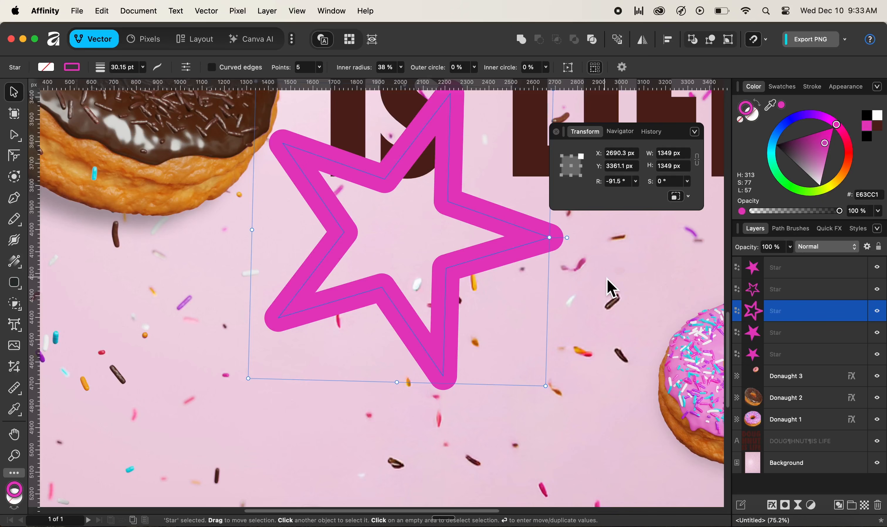
key(super+z)
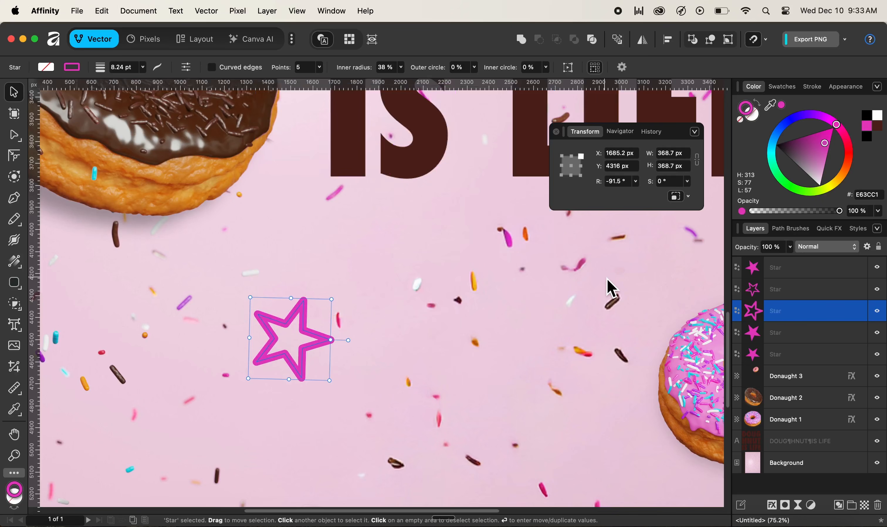
key(super+0)
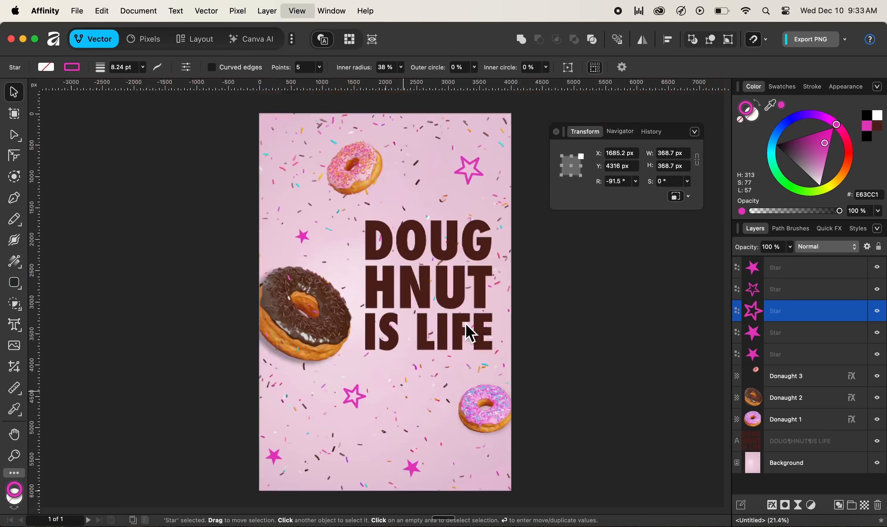
key(super+d)
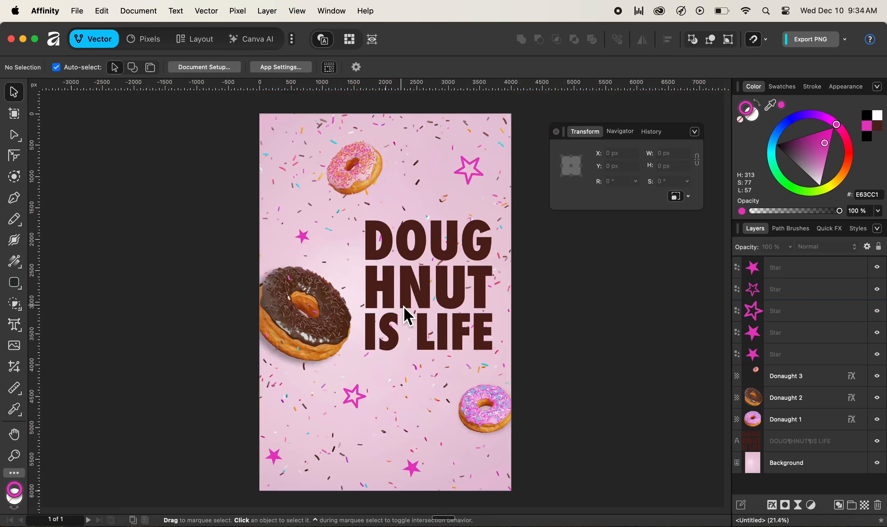